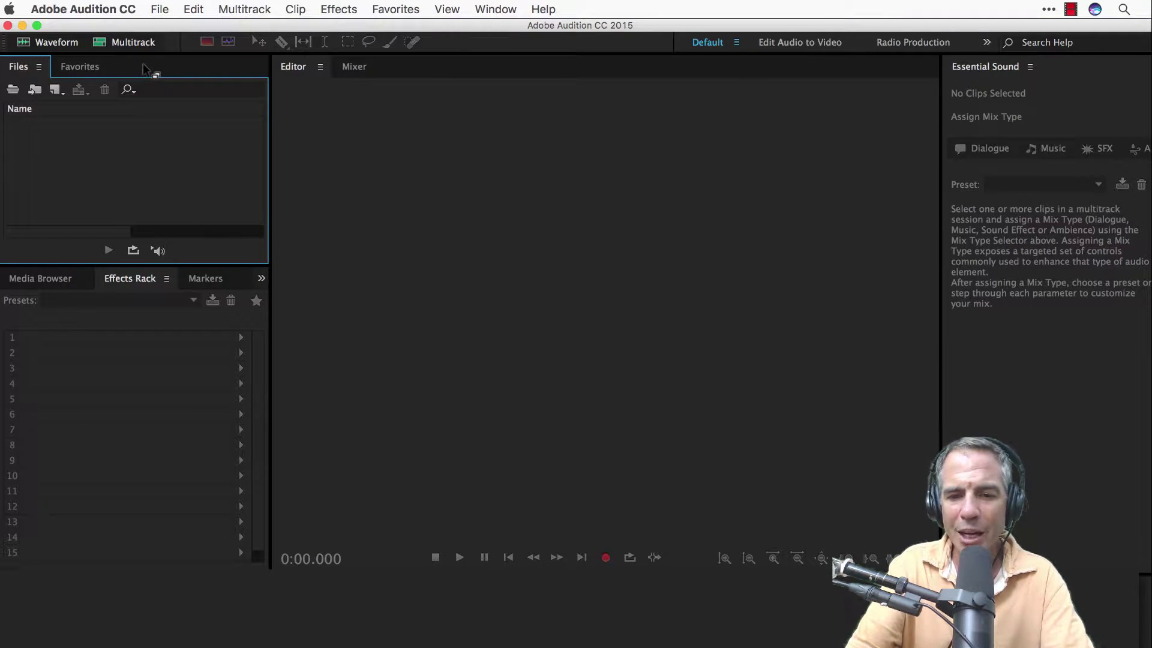
Step: Create a new 44100 Hz, mono, 32-bit float audio file named ep01_TEST_ORIGINAL
left_click(160, 11)
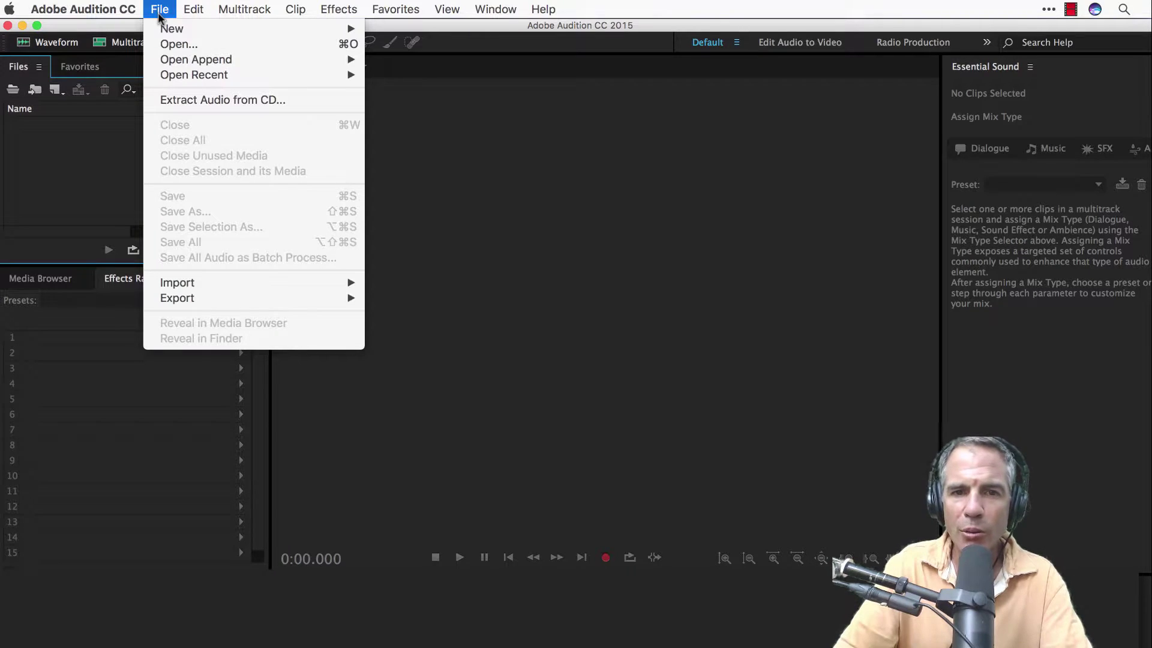
mouse_move(180, 29)
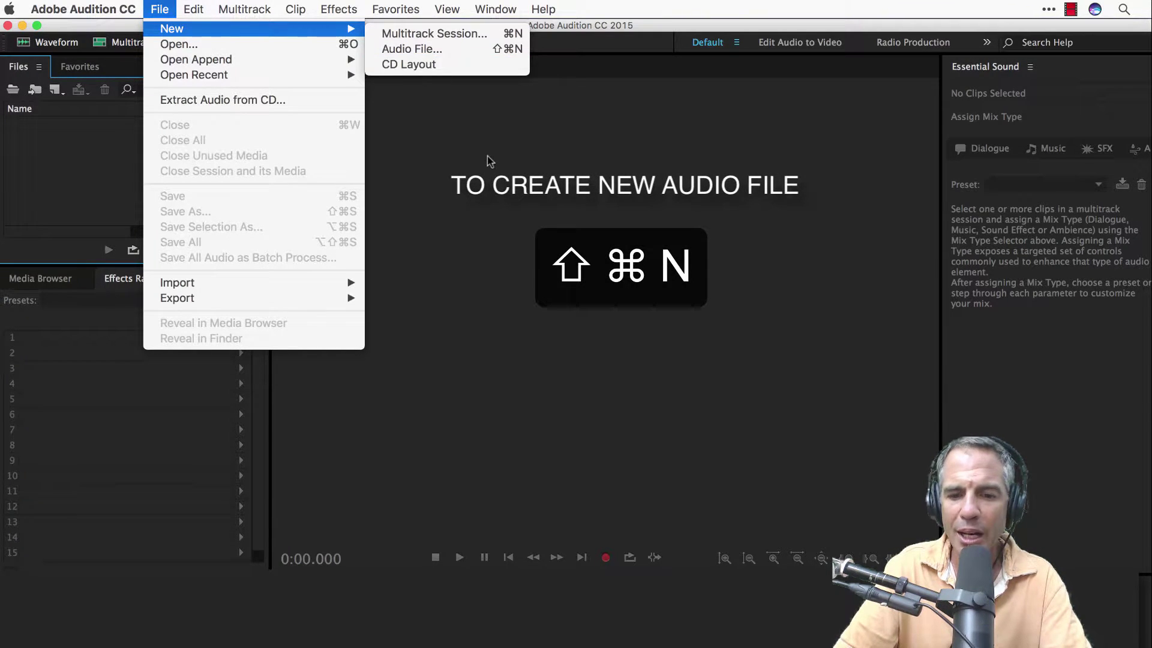
key("Escape")
key("shift+super+n")
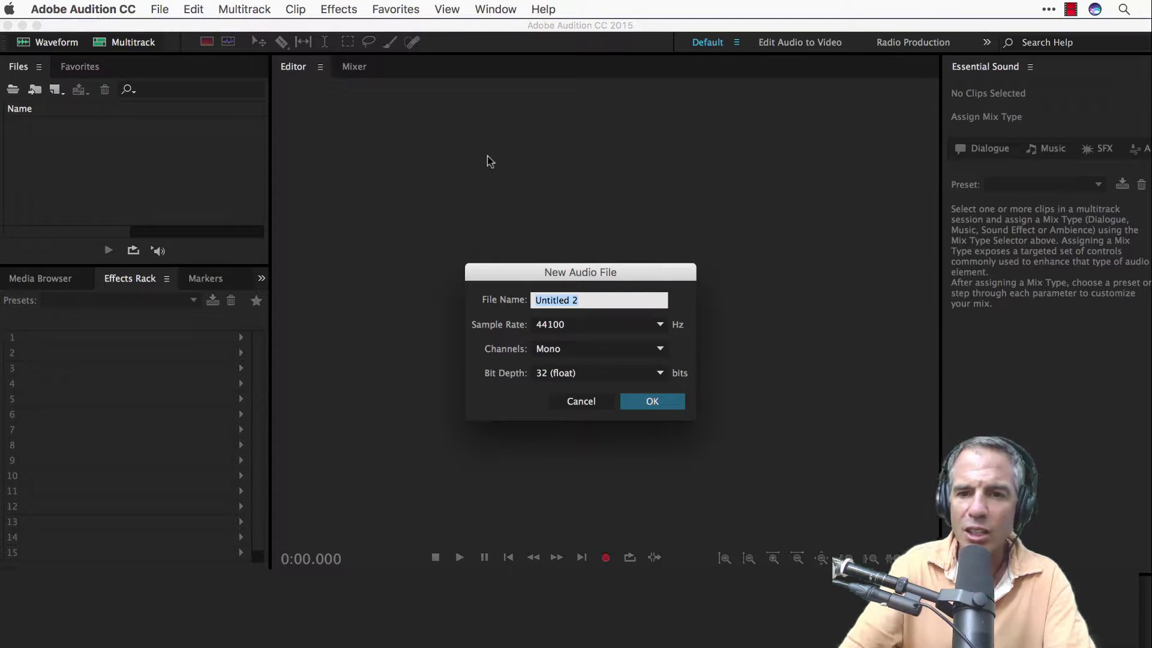
type("ep")
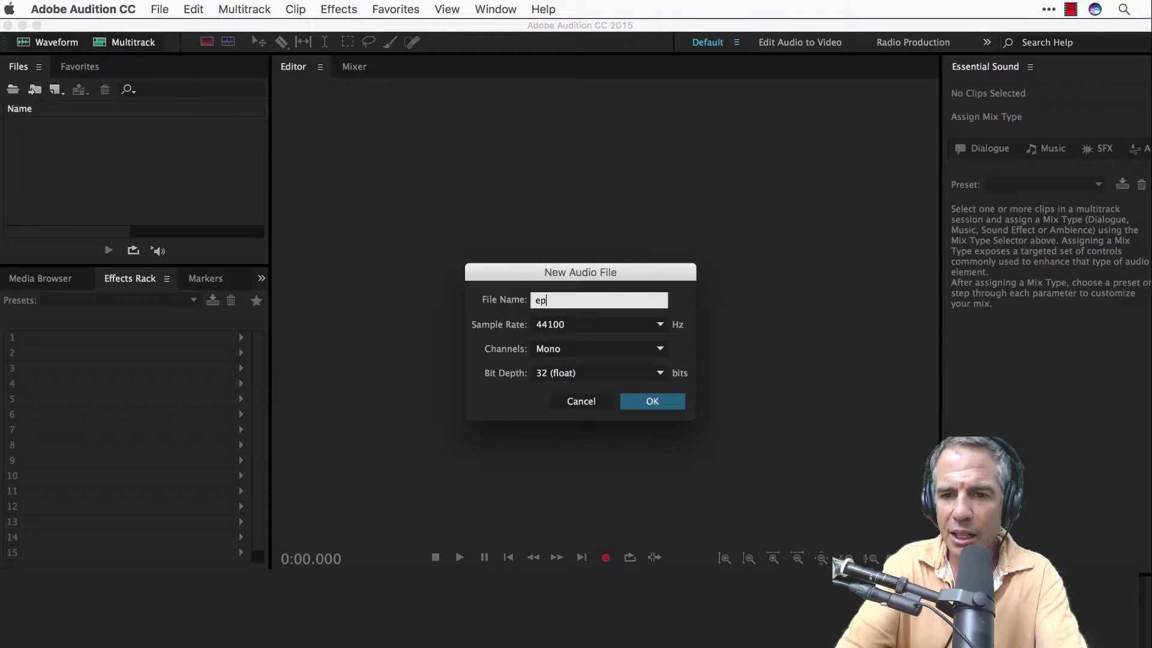
type("01_TE")
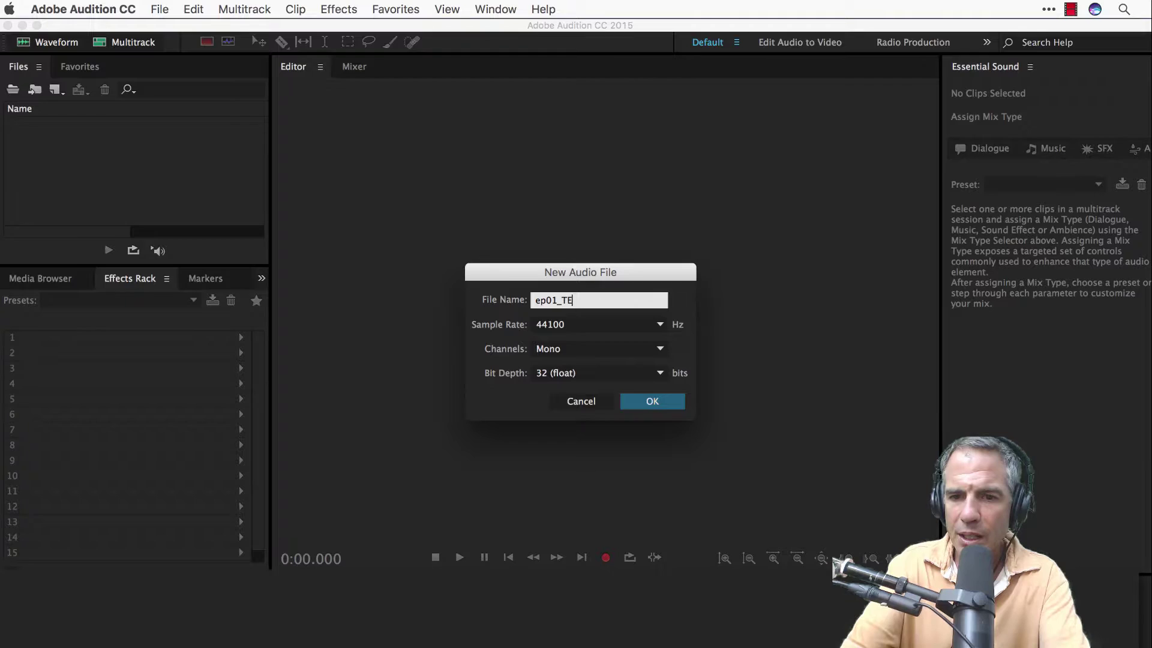
type("ST_")
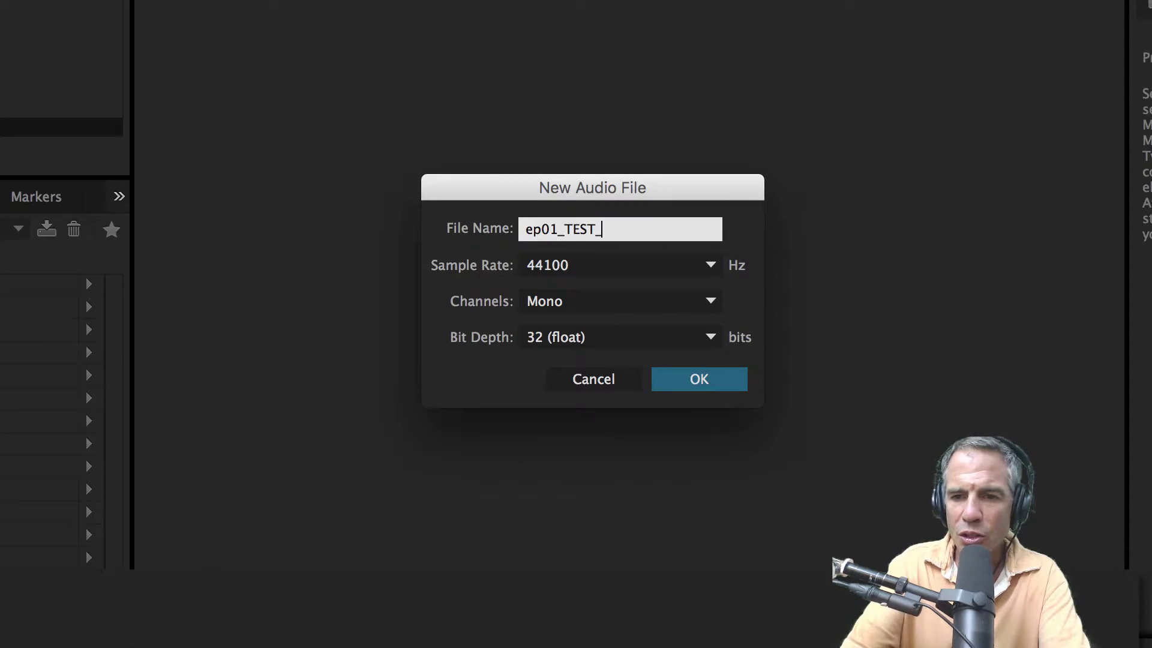
type("ORGI")
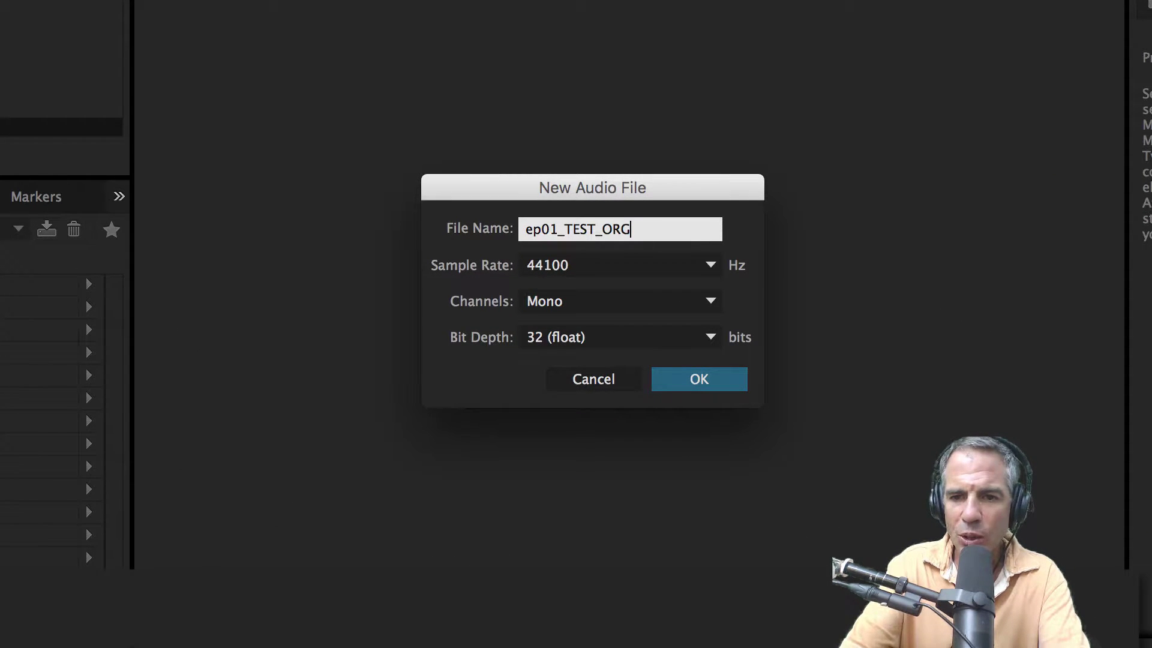
key("BackSpace")
type("ING")
key("BackSpace")
key("BackSpace")
type("G")
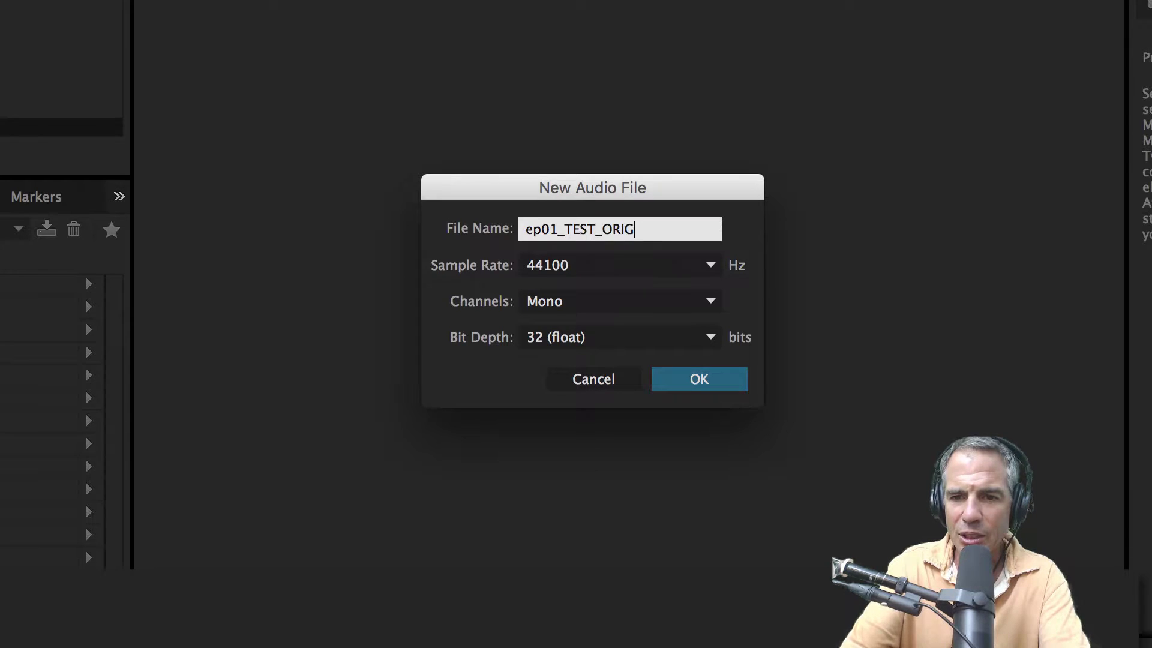
type("INA")
key("BackSpace")
type("NAL")
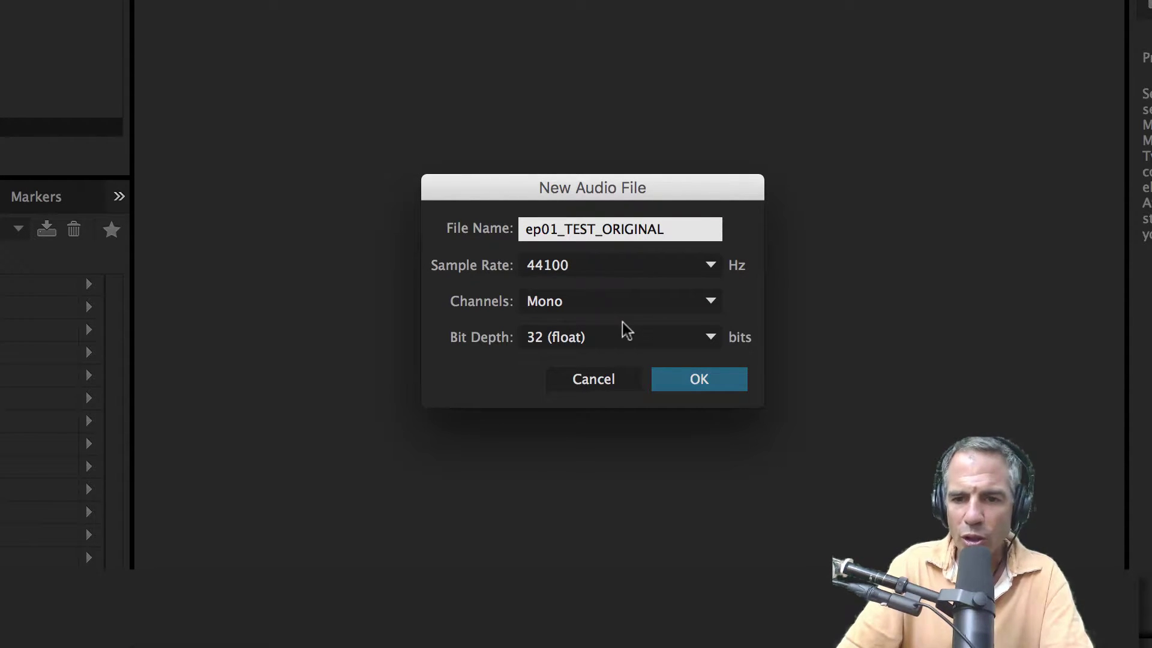
left_click(695, 379)
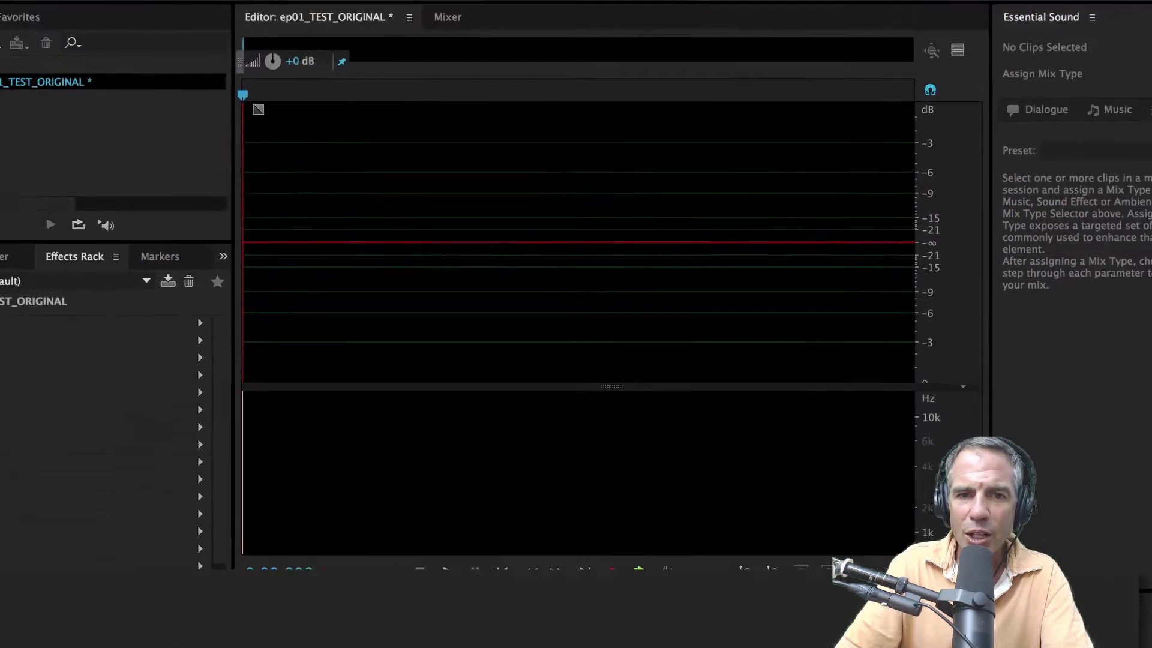
Step: Save the file as ep01_TEST_ORIGINAL.wav in the 028 project's PROJECT FILES folder
left_click(159, 8)
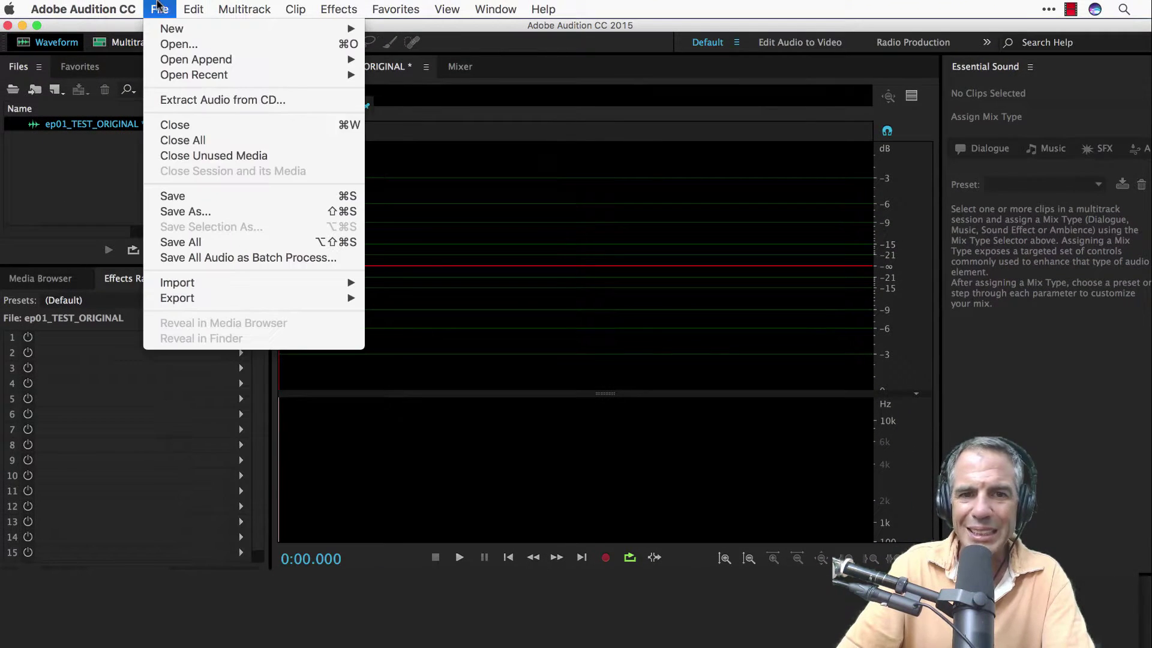
left_click(205, 197)
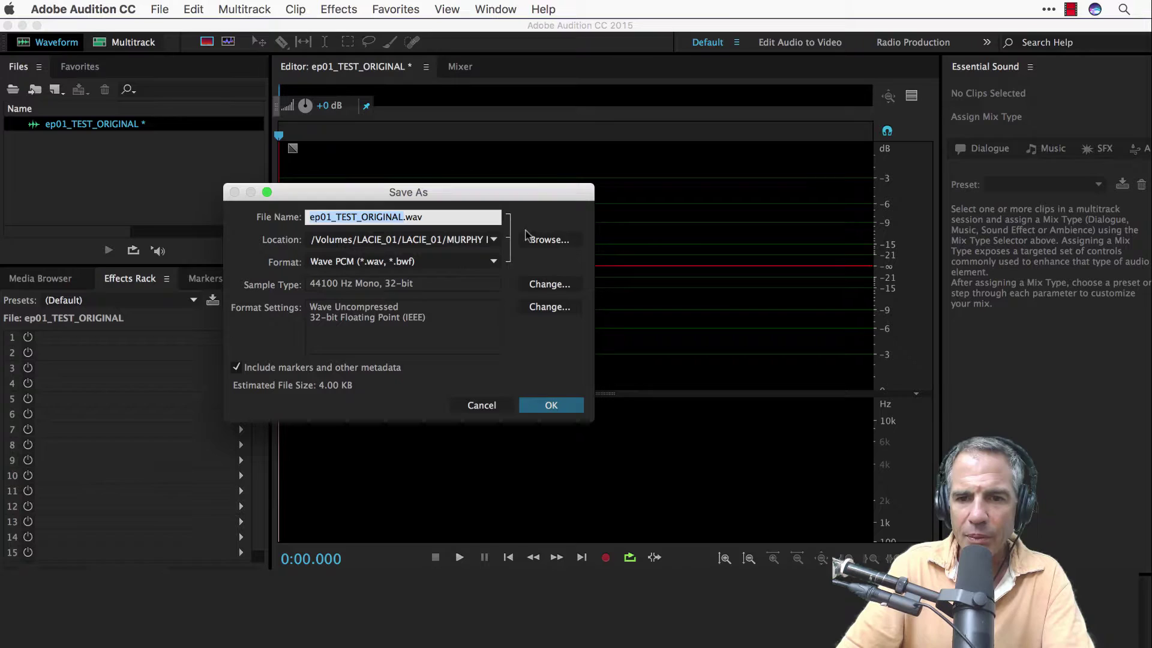
left_click(555, 240)
left_click(566, 239)
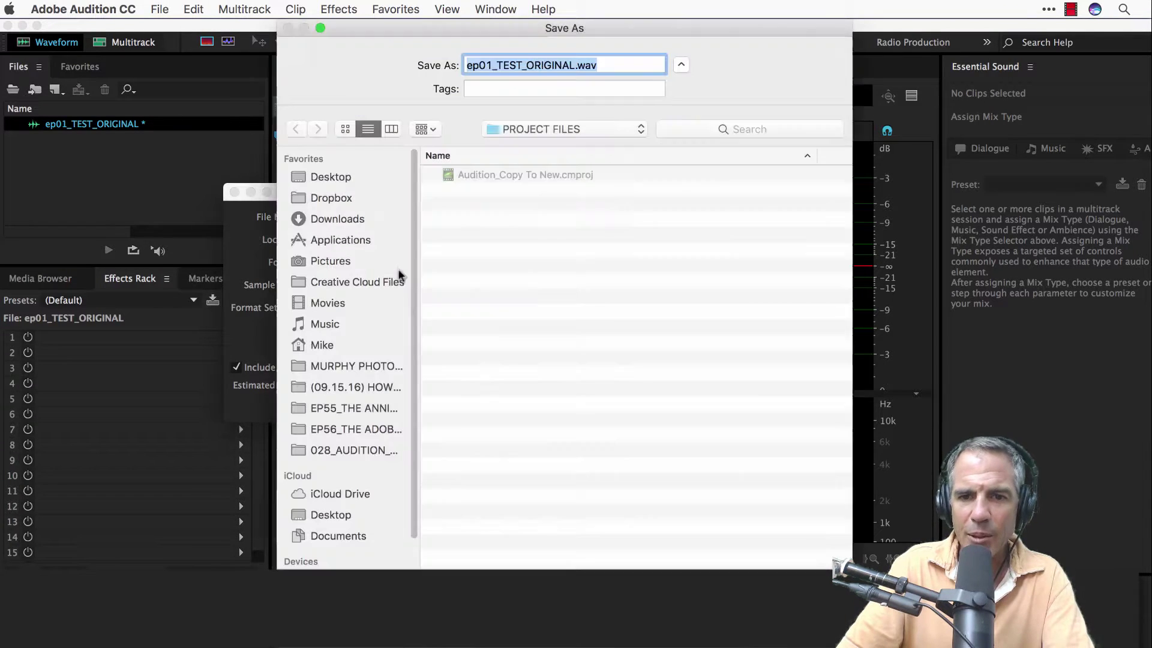
left_click(343, 449)
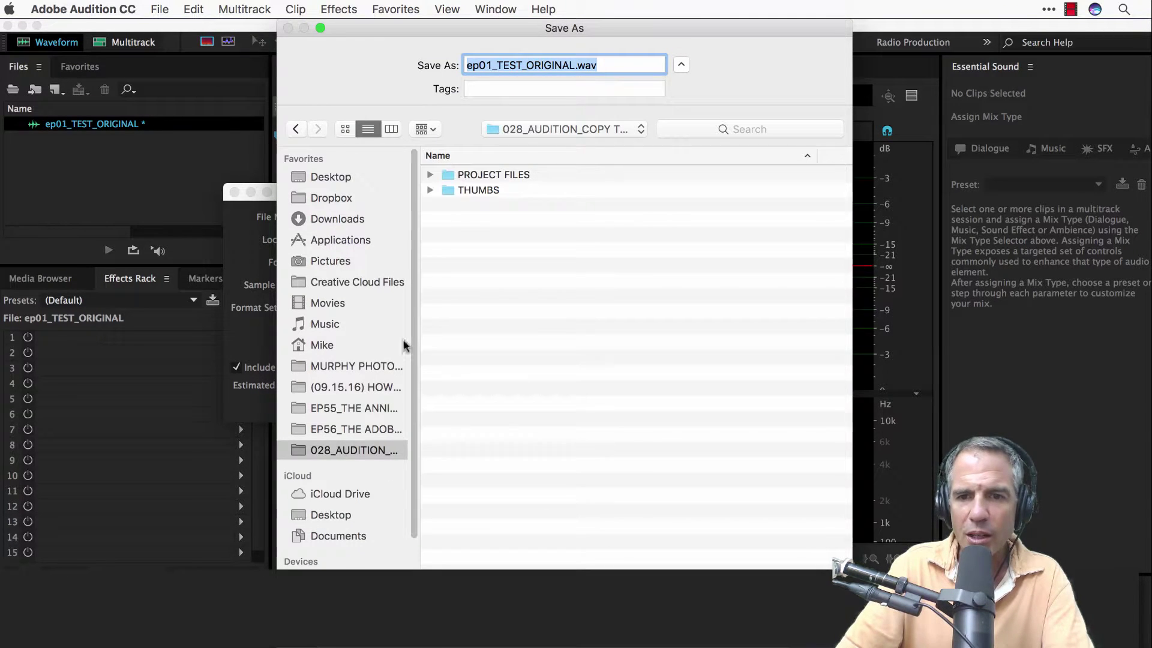
left_click(457, 179)
double_click(457, 178)
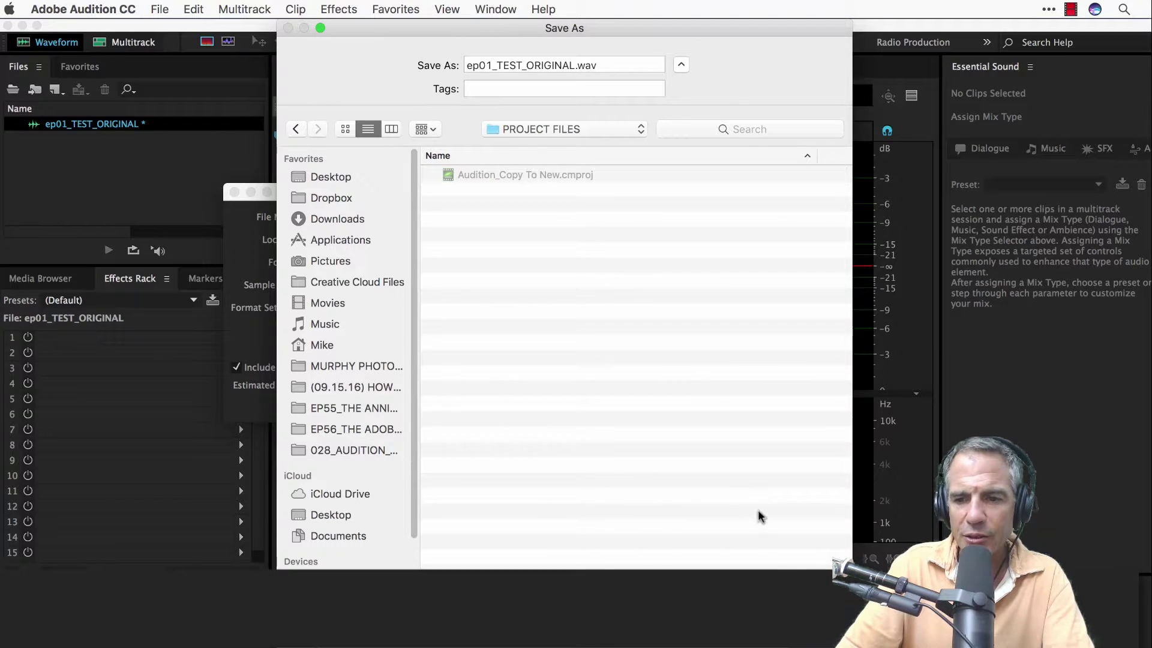
key("Return")
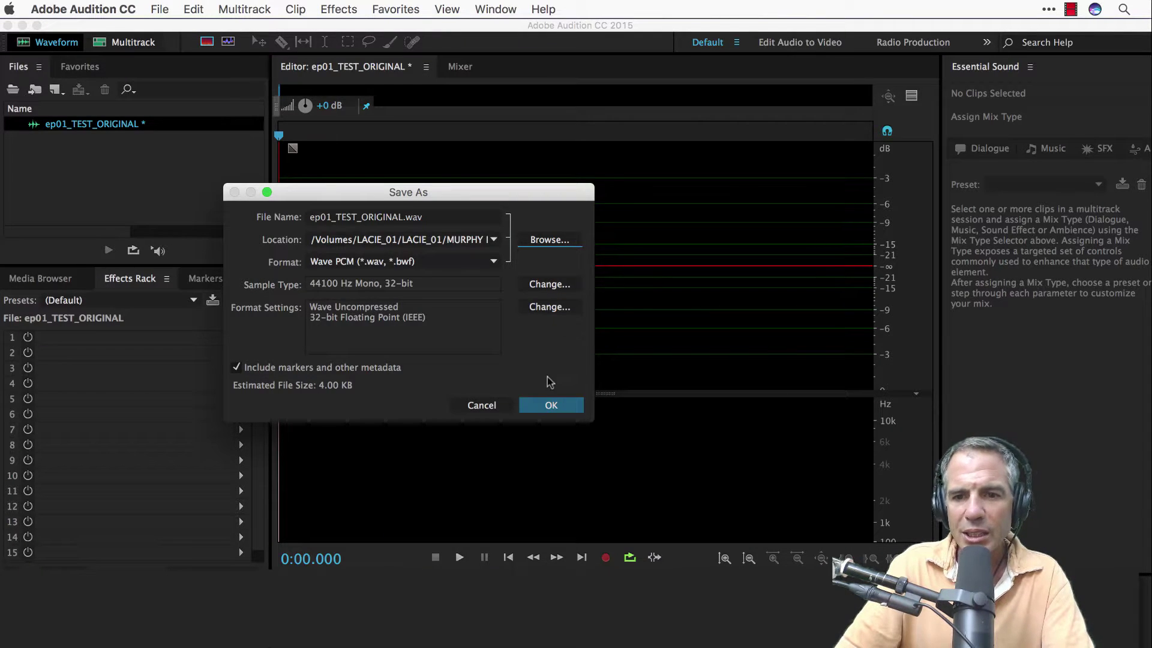
left_click(546, 404)
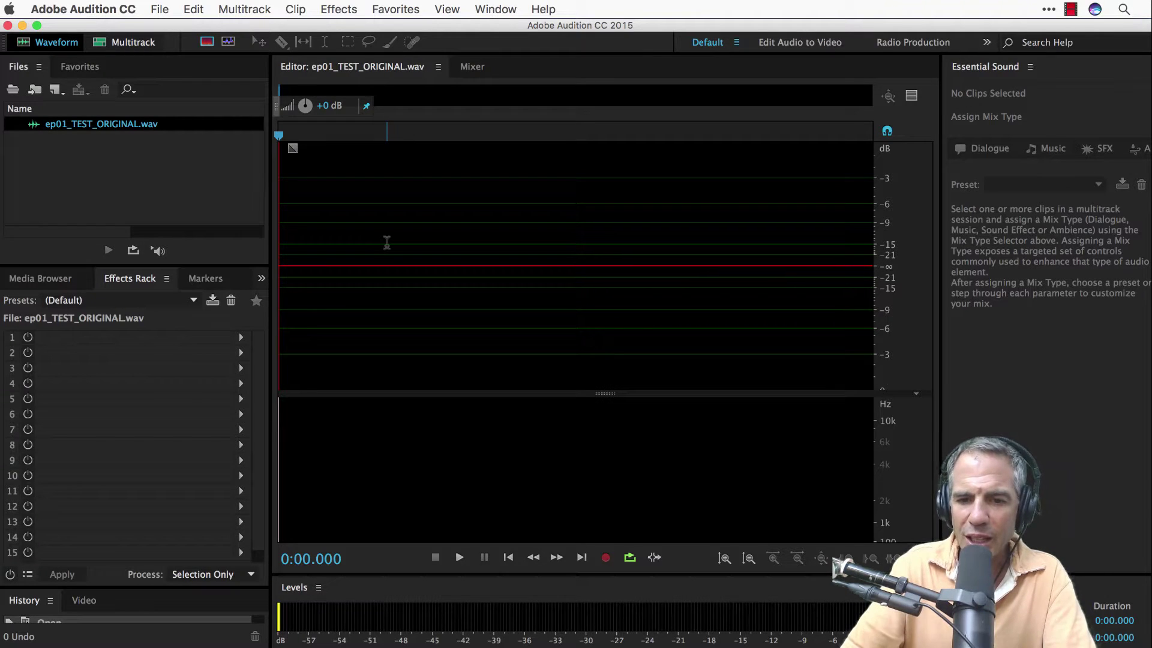
Step: Record speech into the file with live input monitoring turned on
key("alt+i")
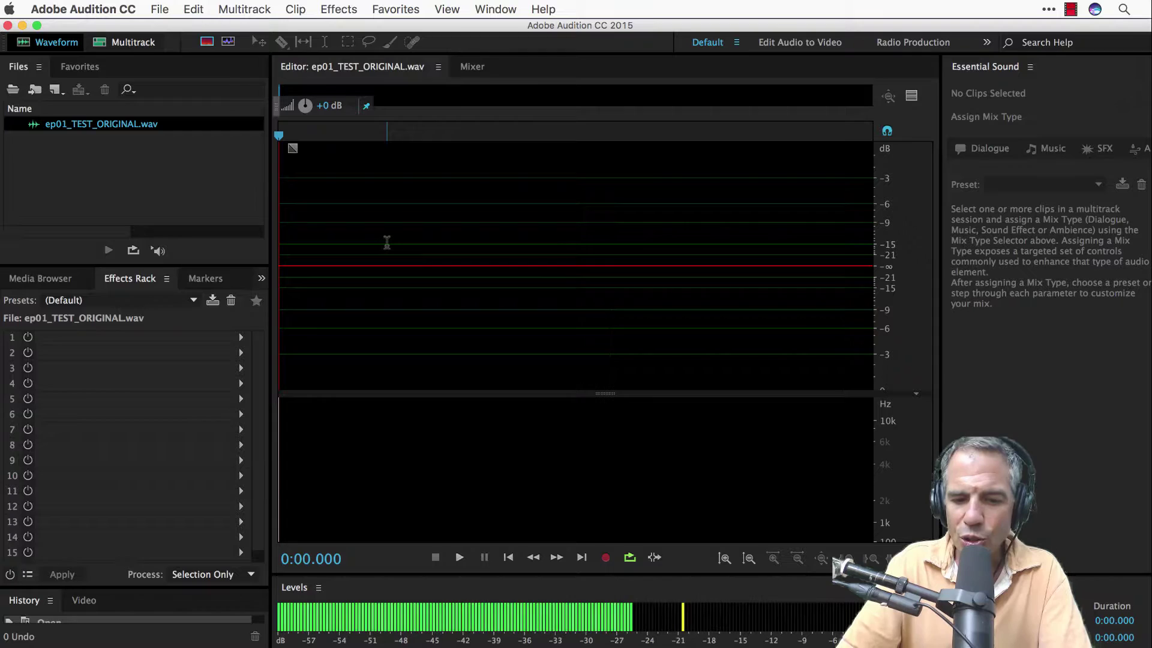
key("shift+space")
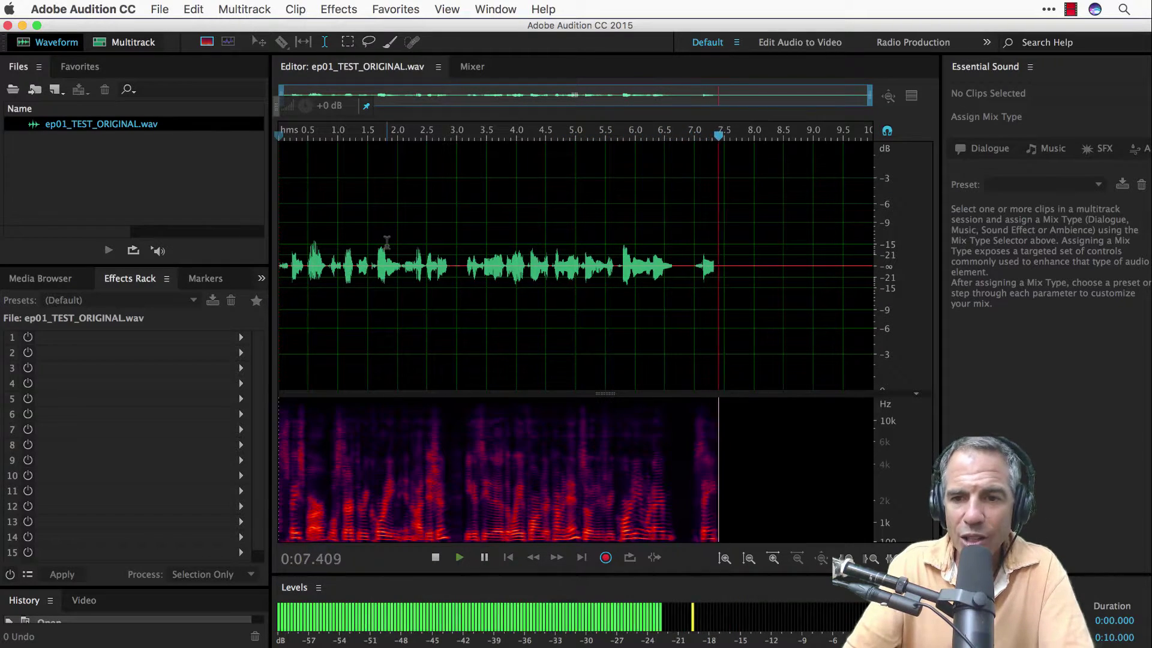
key("space")
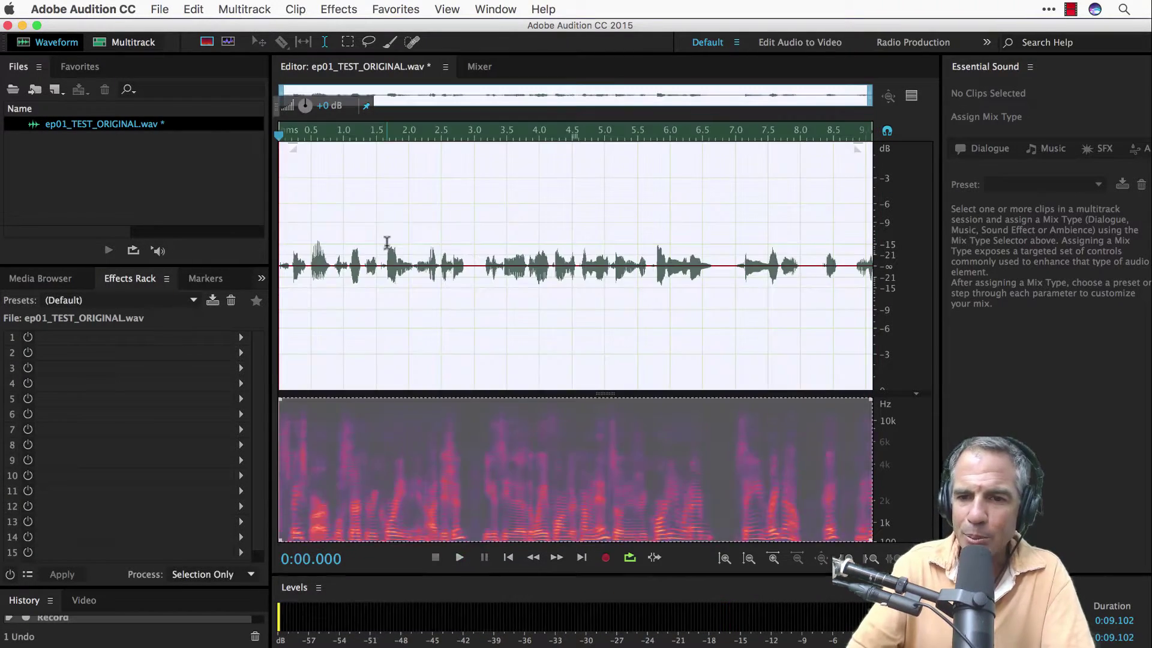
Step: Hide the spectral display, review the recording, then Copy to New into Untitled 3
left_click_drag(604, 393, 599, 569)
left_click(834, 424)
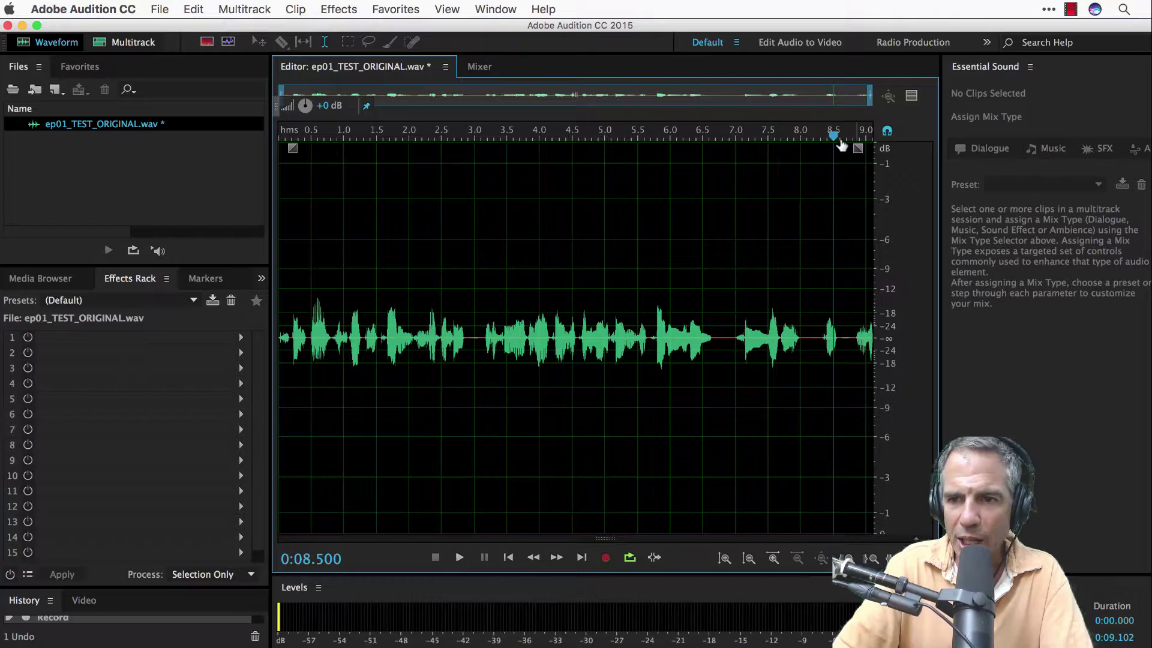
left_click_drag(830, 141, 183, 201)
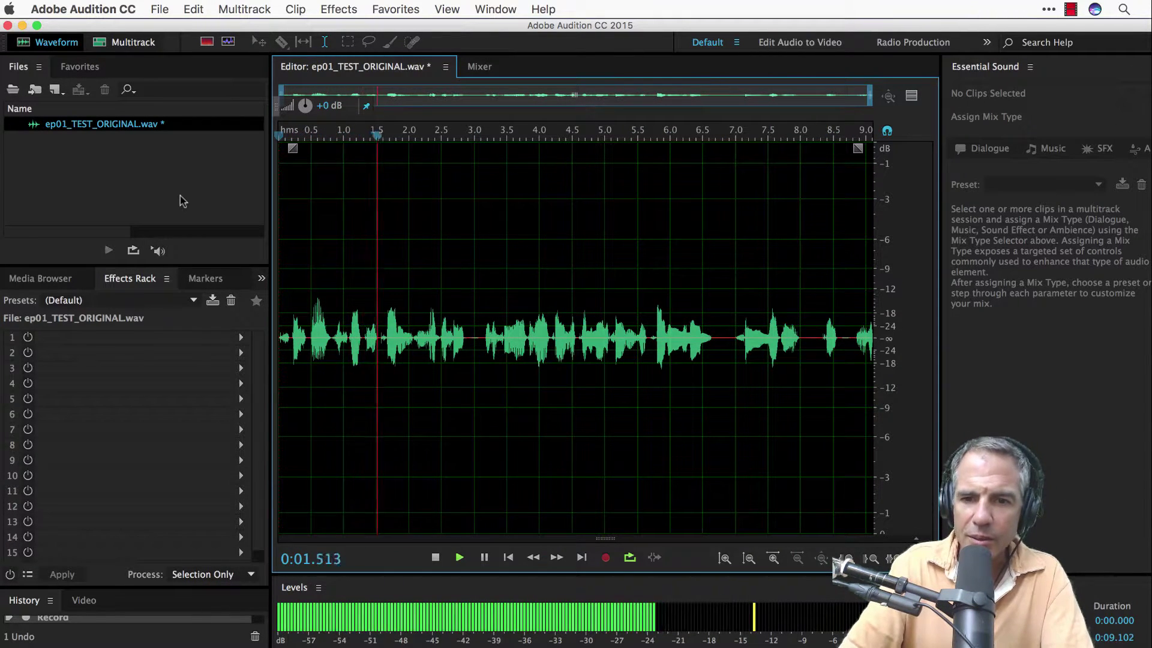
key("space")
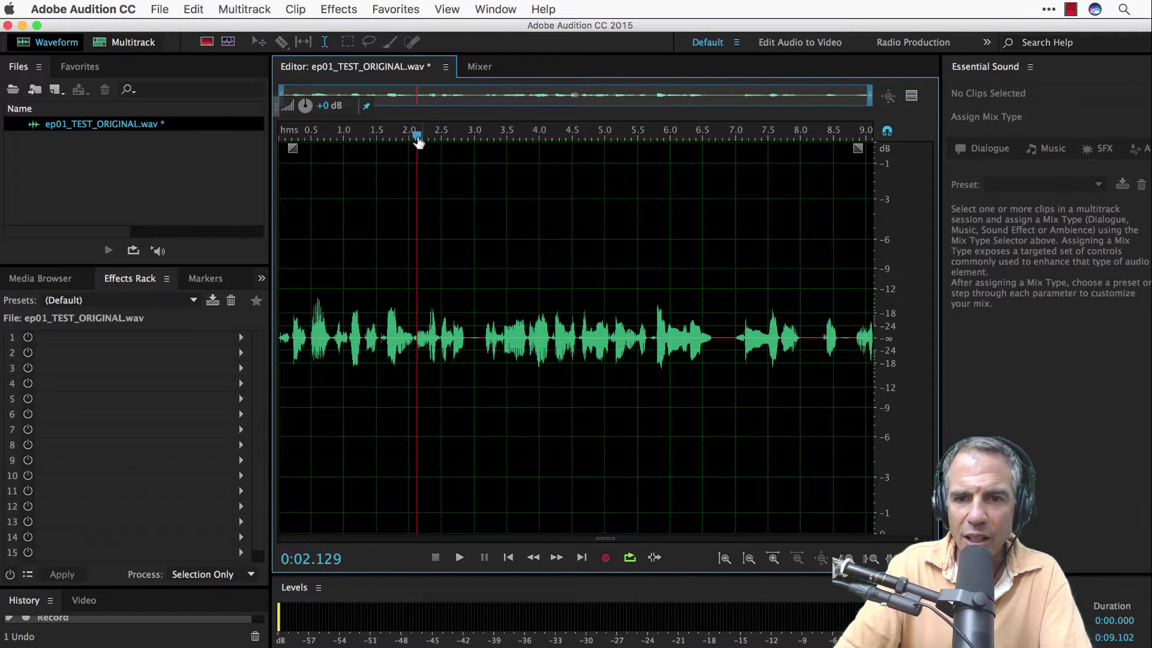
left_click_drag(414, 135, 205, 147)
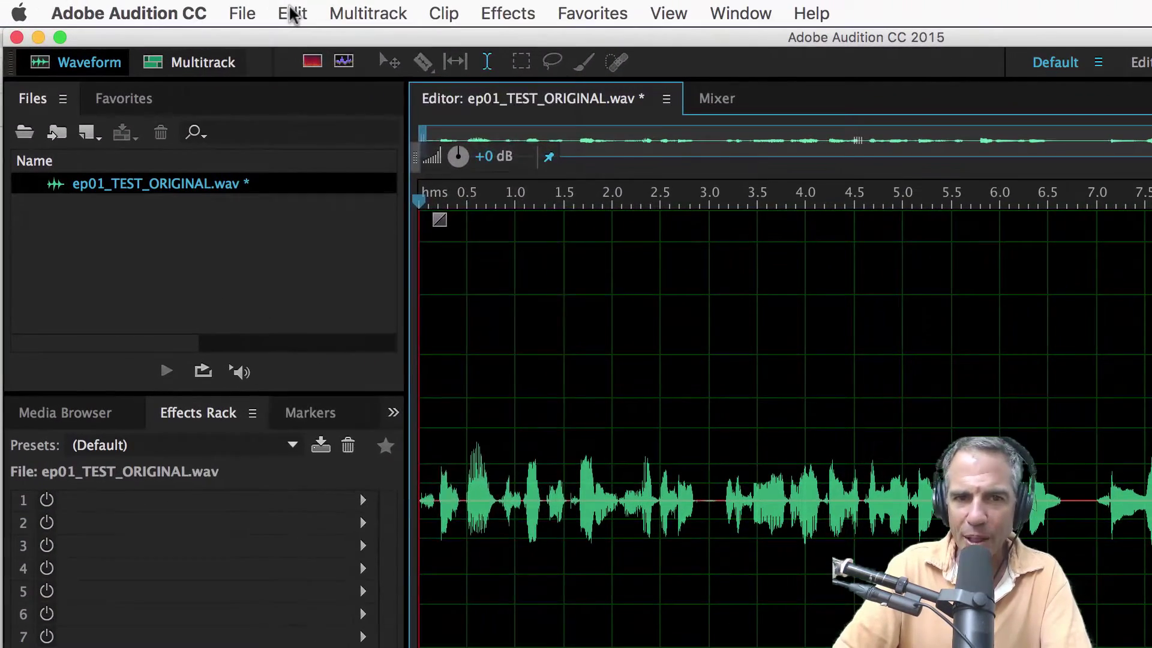
left_click(193, 9)
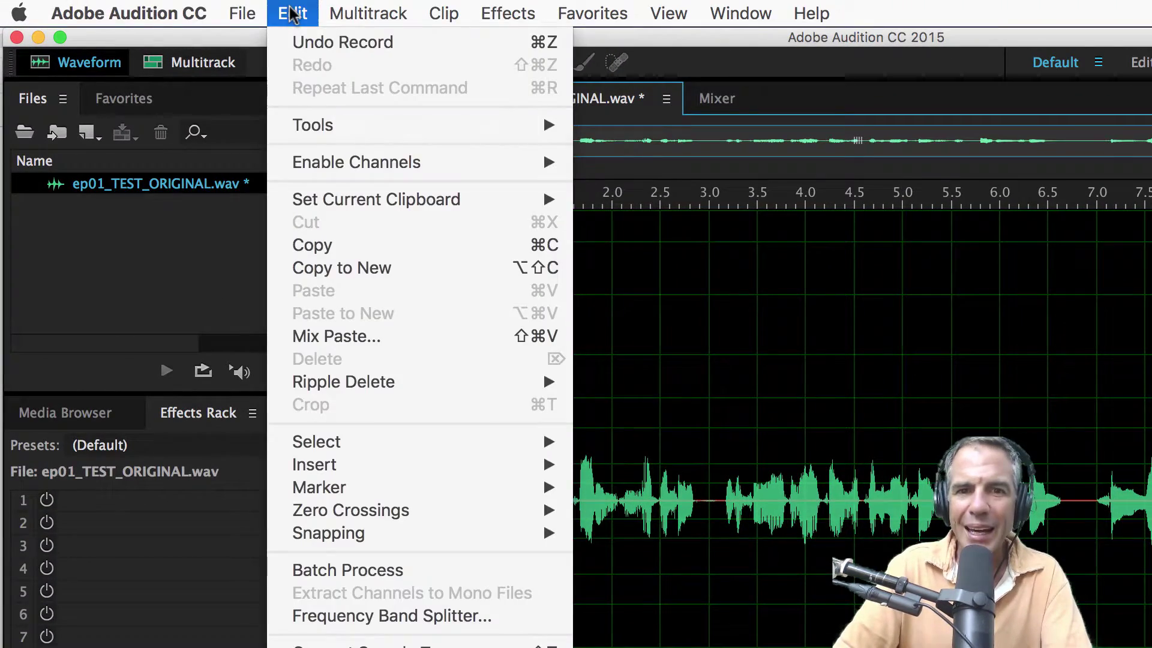
left_click(378, 270)
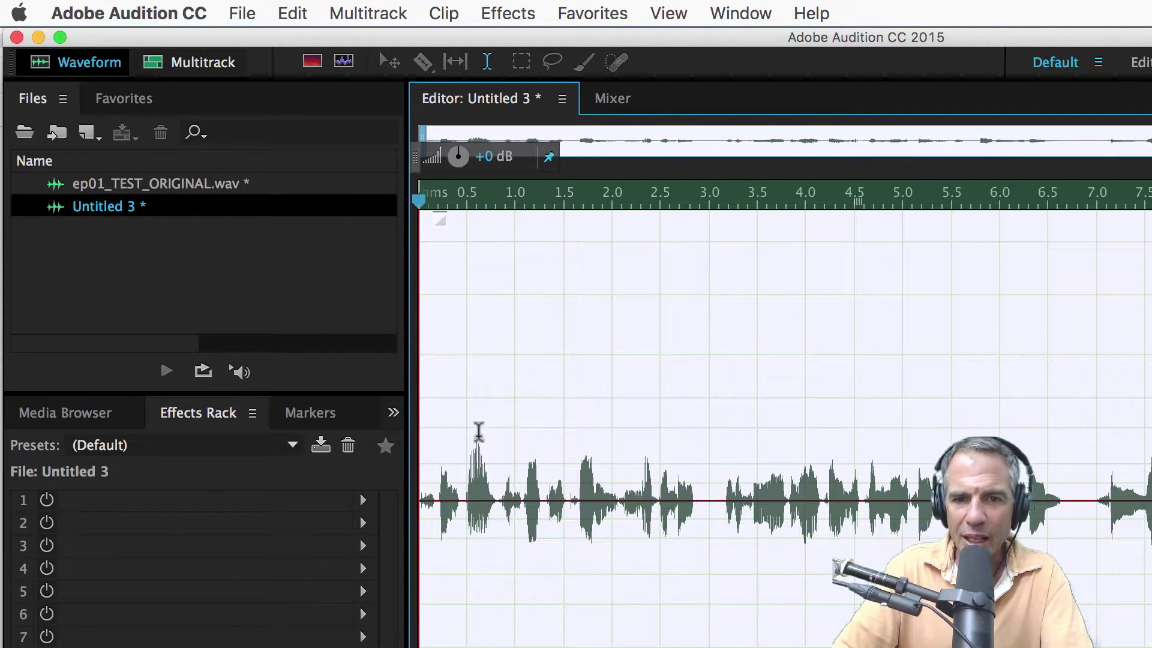
Step: Save the copy as ep01_TEST_v1.wav in the same PROJECT FILES folder
left_click(237, 12)
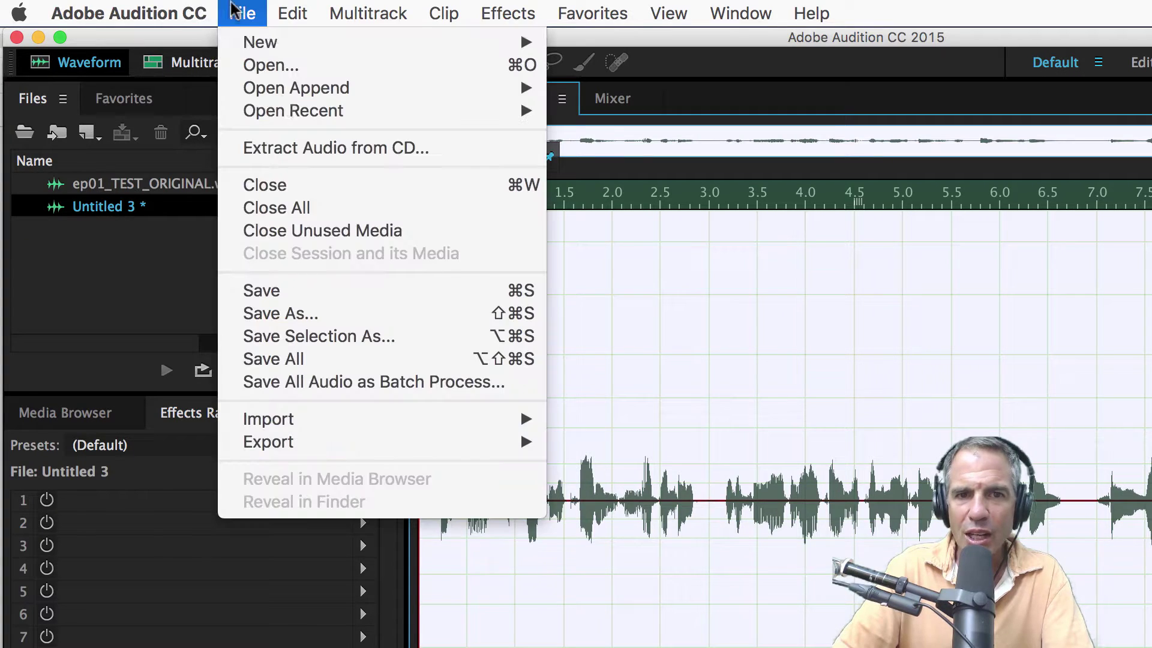
left_click(314, 312)
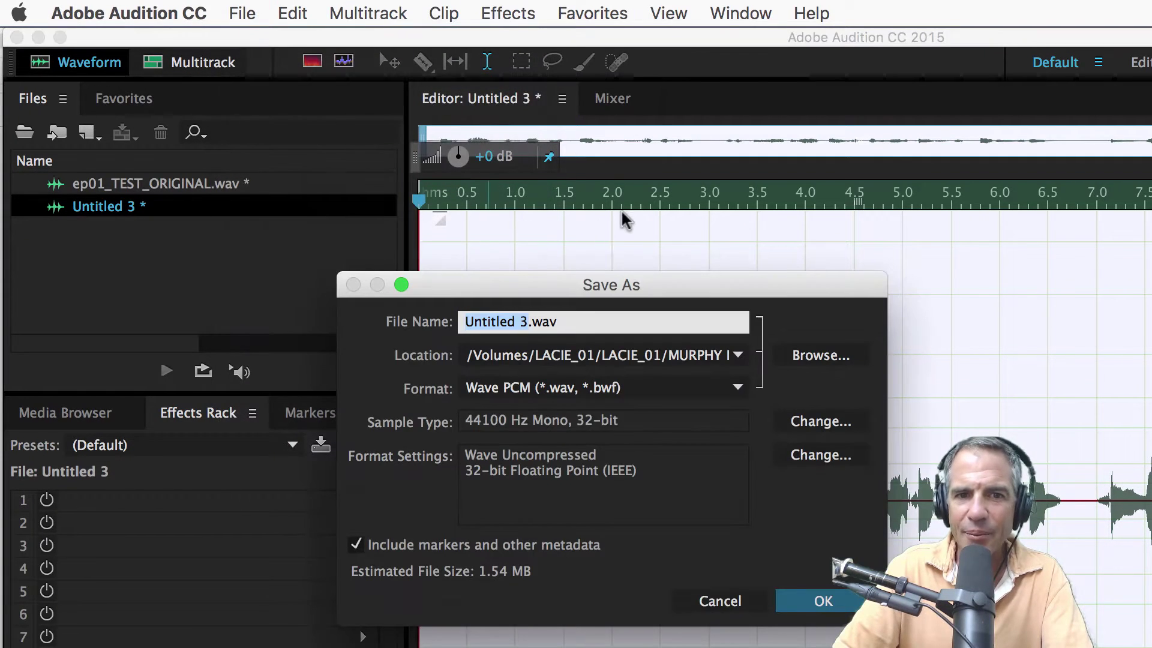
type("ep")
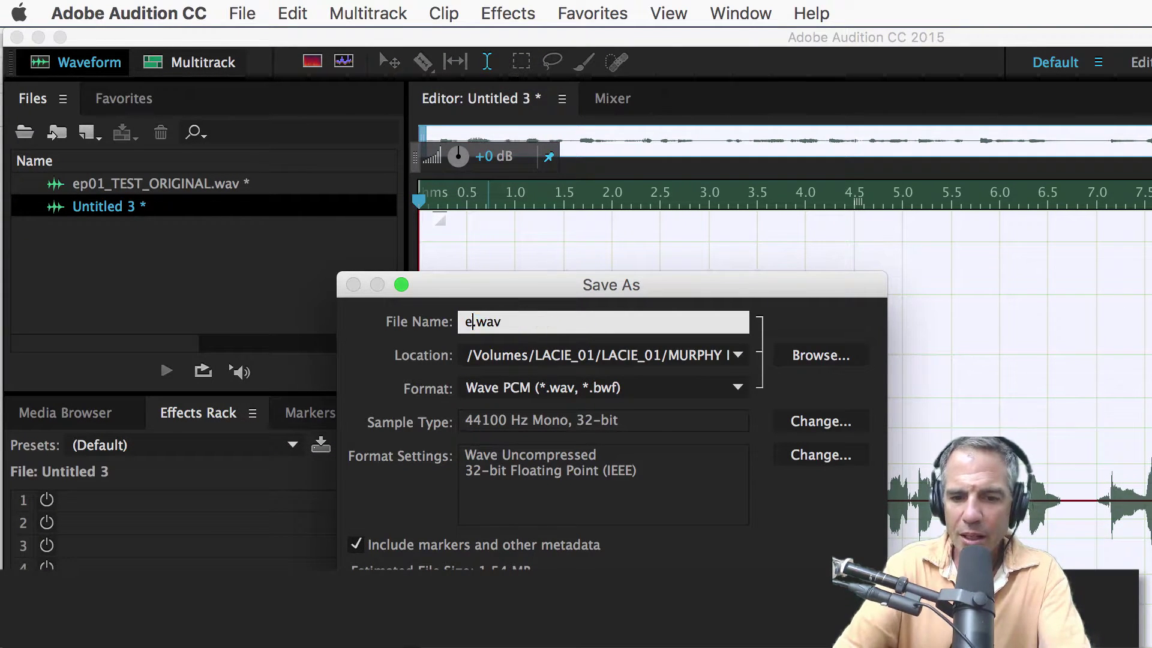
type("01_TEST")
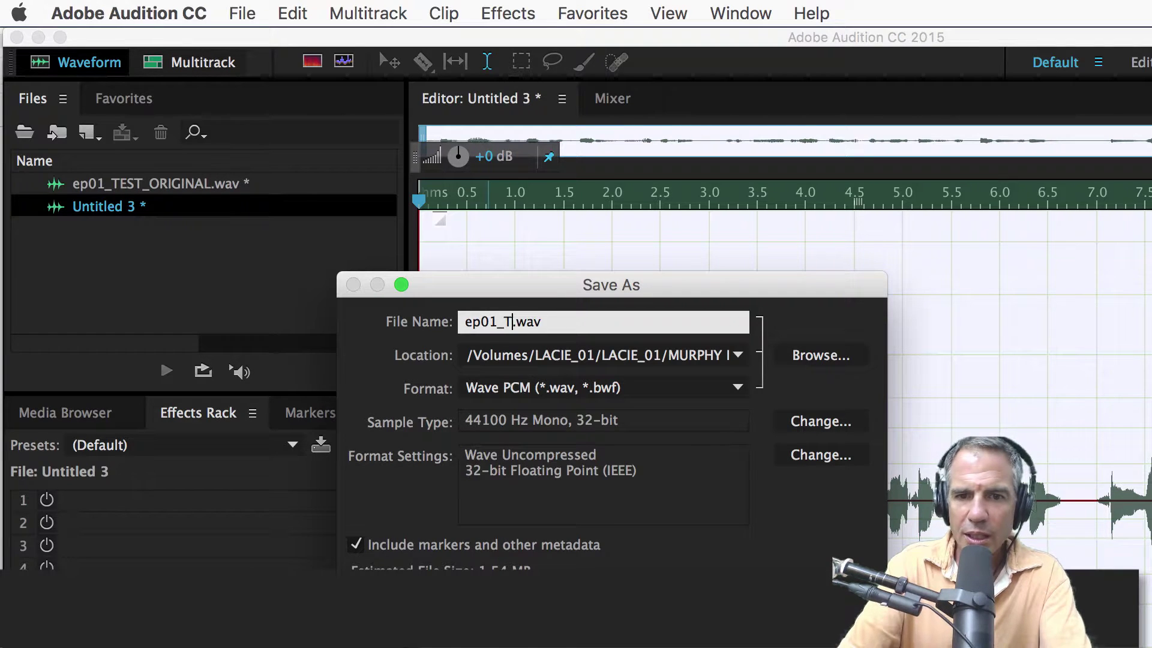
type("_")
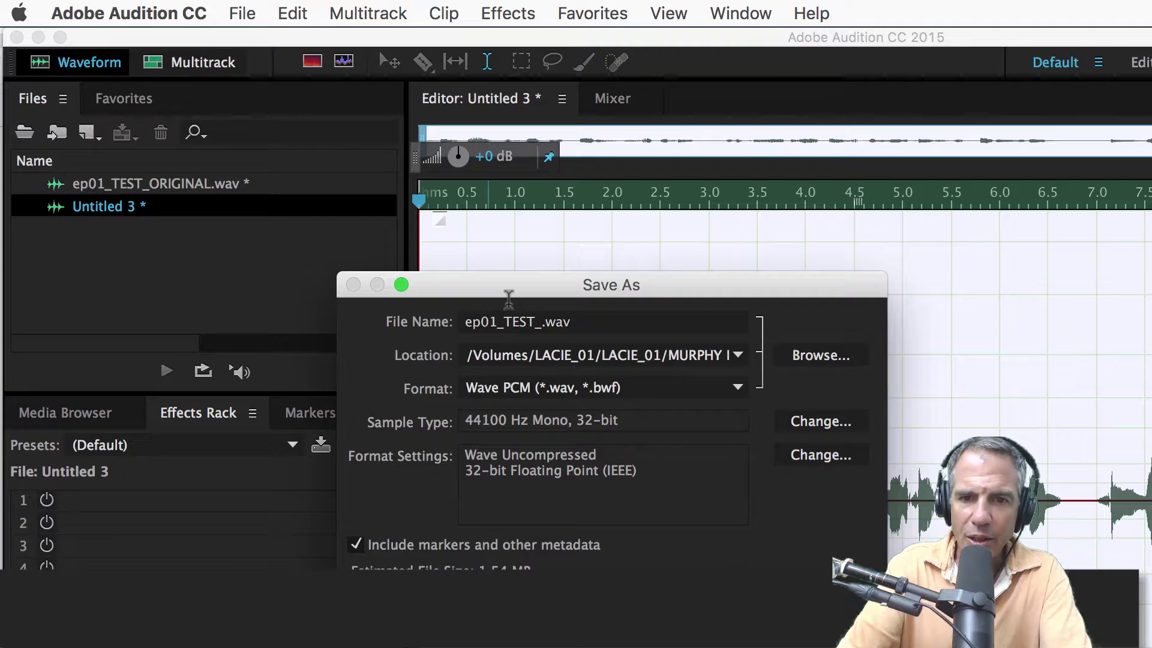
left_click(547, 321)
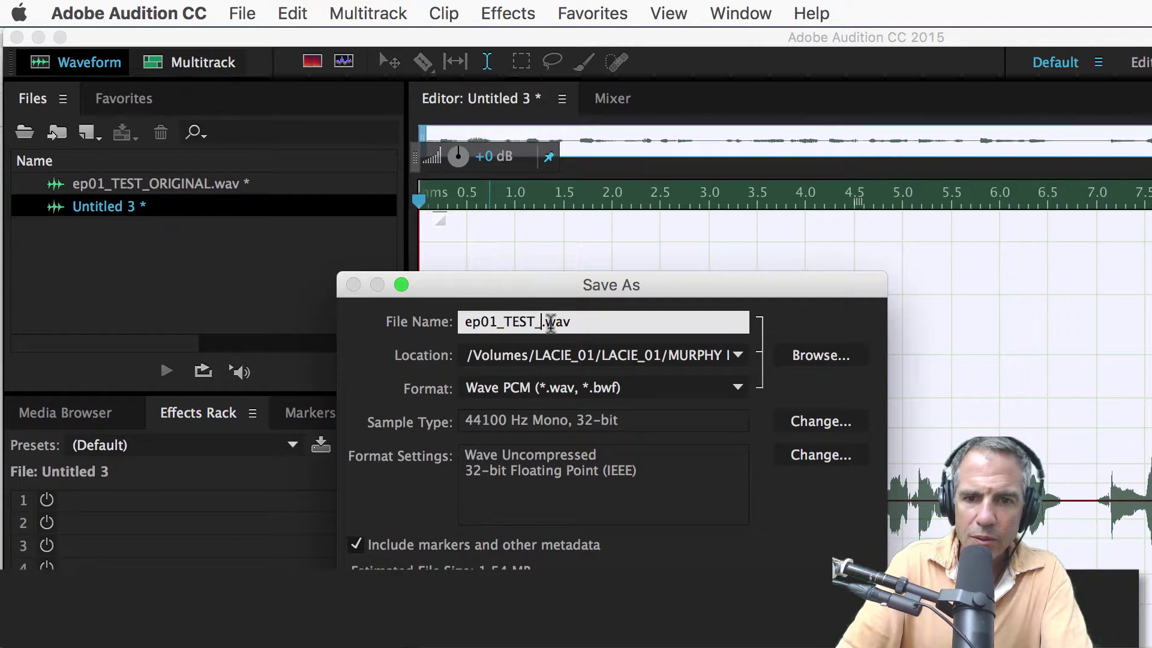
type("v1")
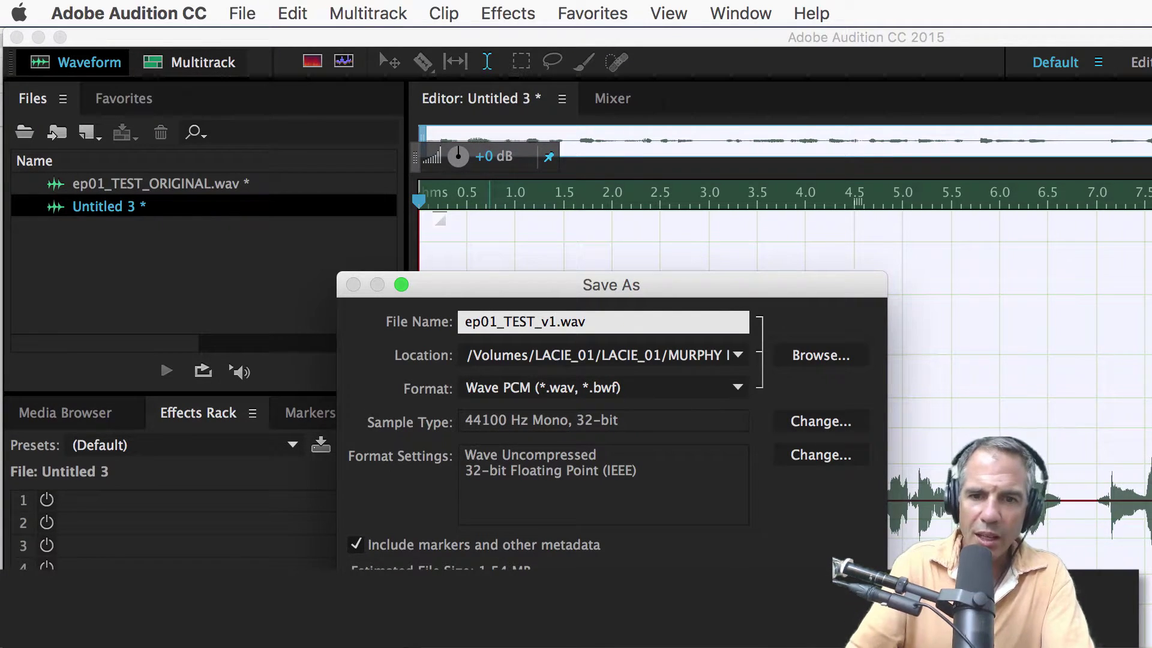
left_click(852, 358)
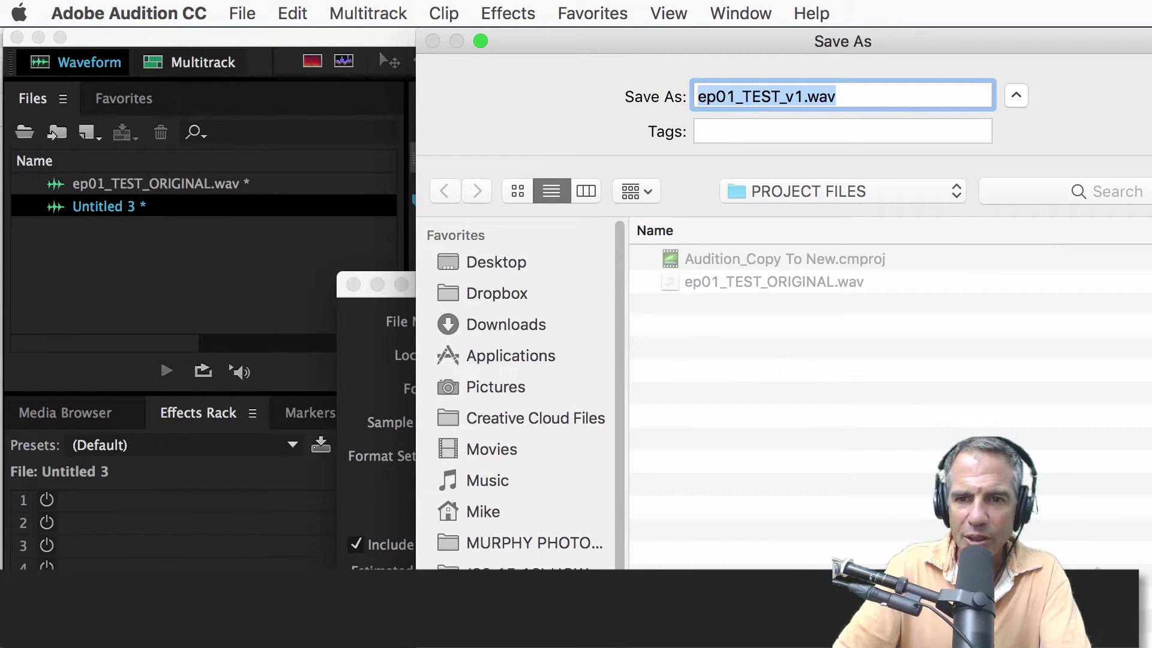
key("Return")
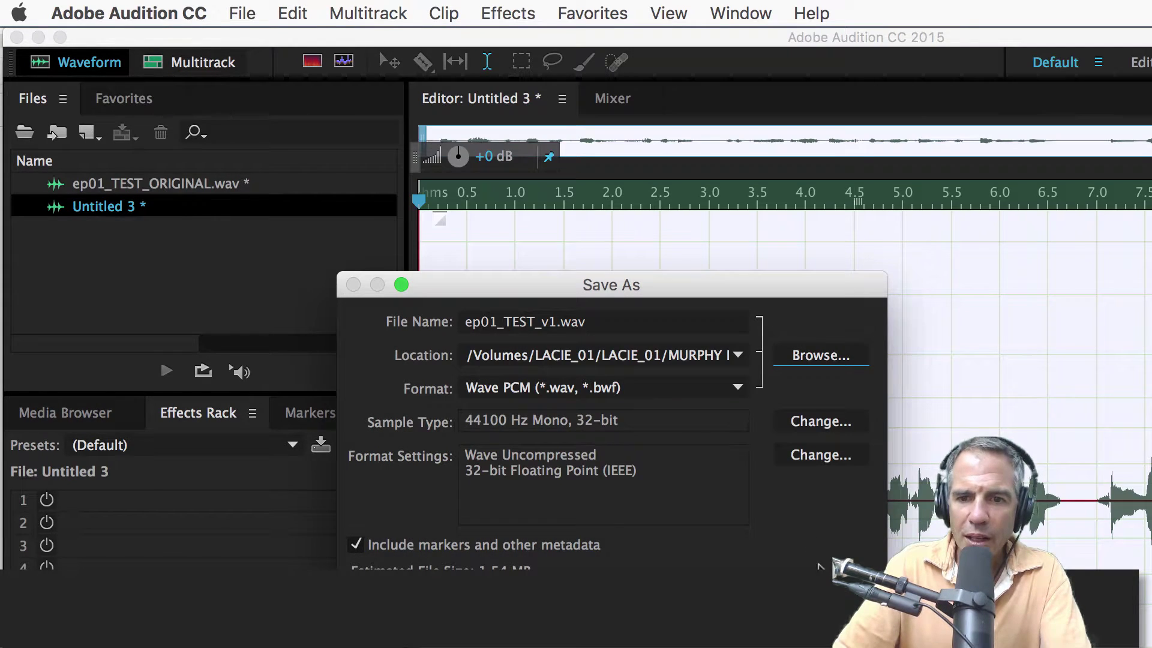
key("Return")
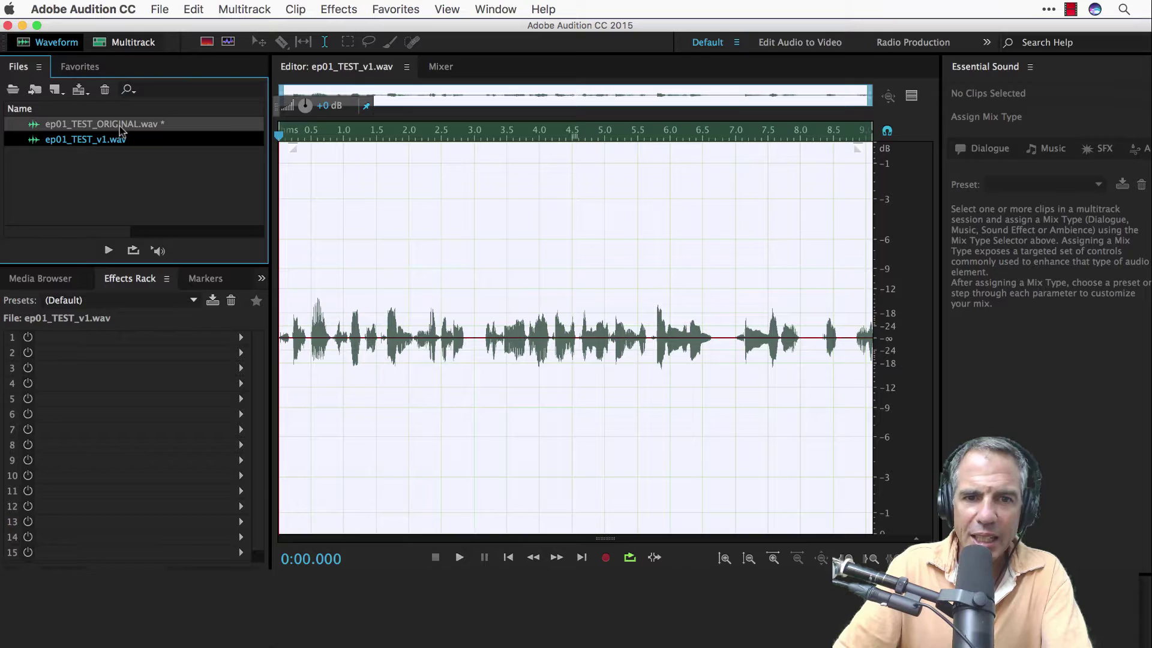
Step: Save all open files, then close ep01_TEST_ORIGINAL.wav from the Files panel
left_click(165, 9)
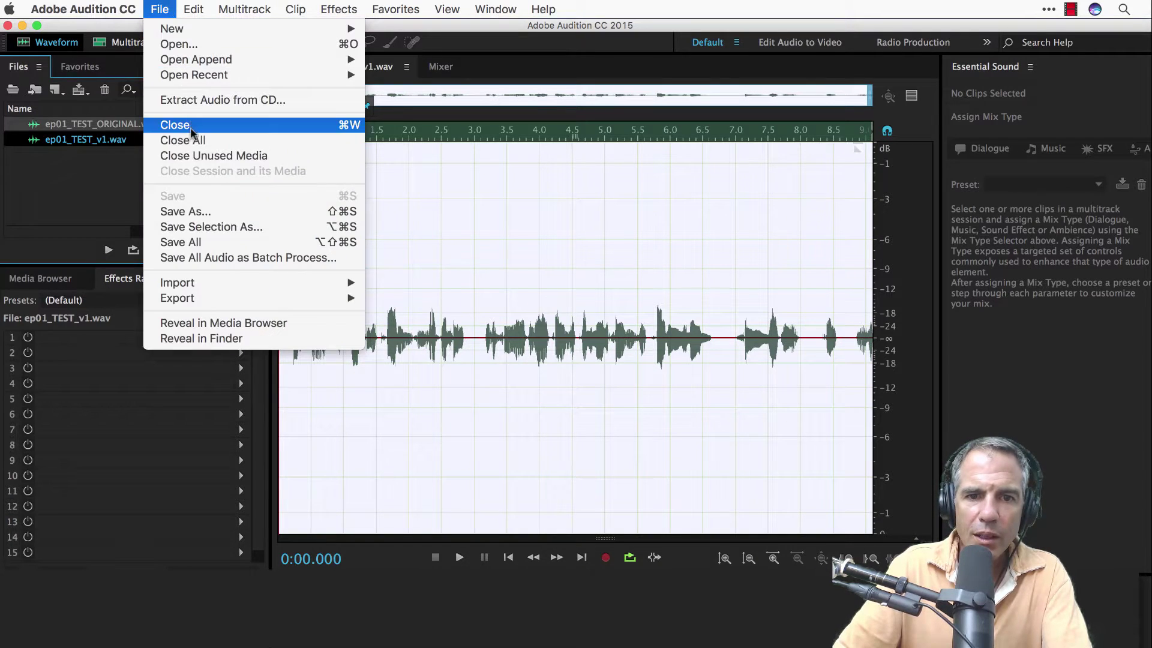
left_click(183, 242)
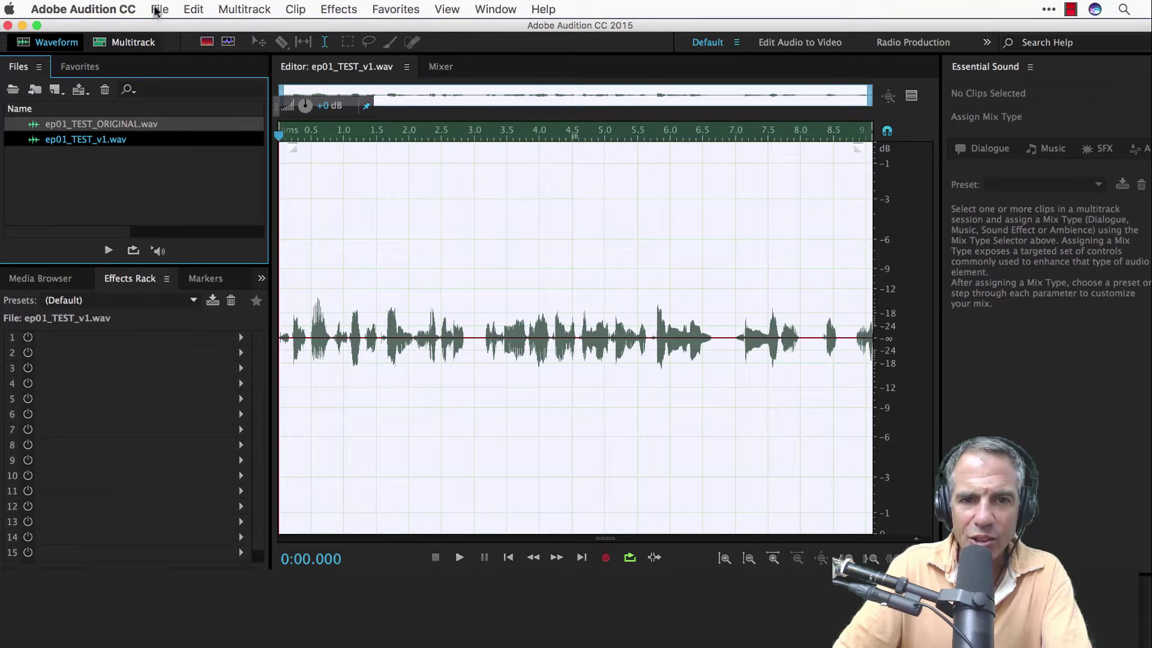
right_click(127, 124)
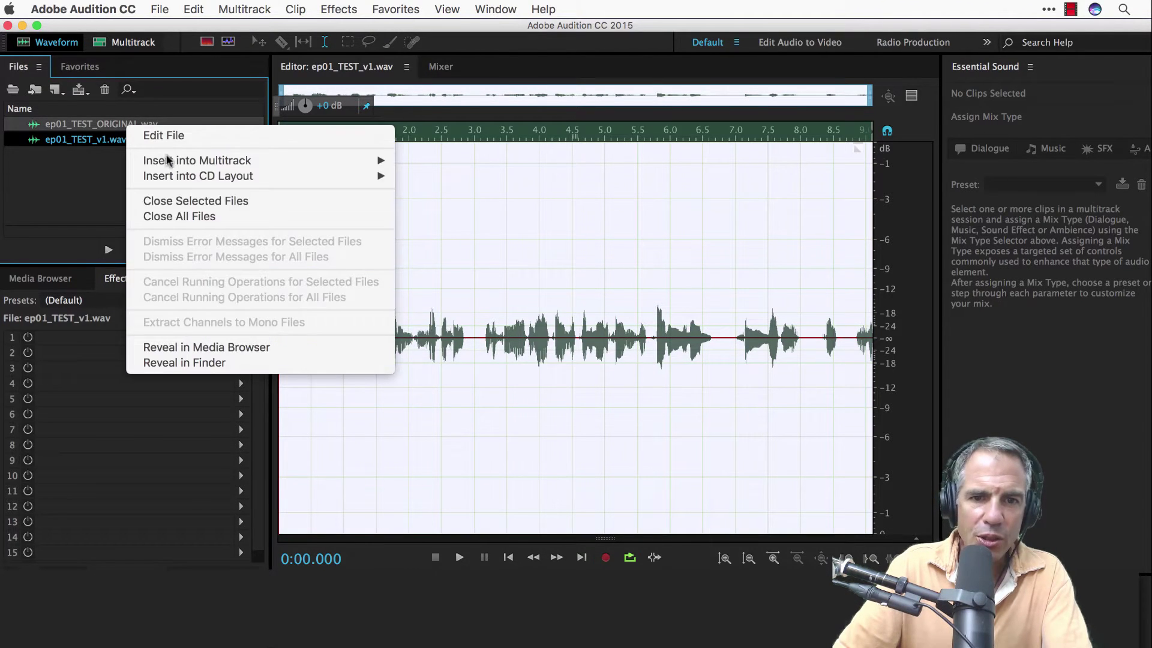
left_click(171, 200)
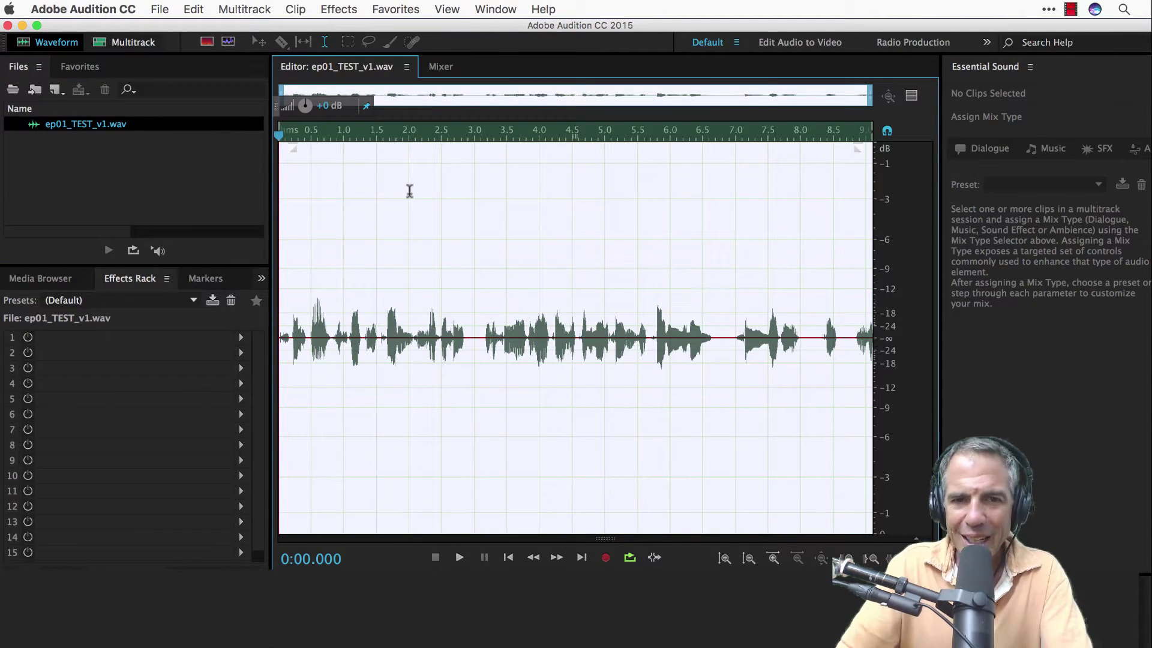
left_click(125, 127)
left_click(314, 338)
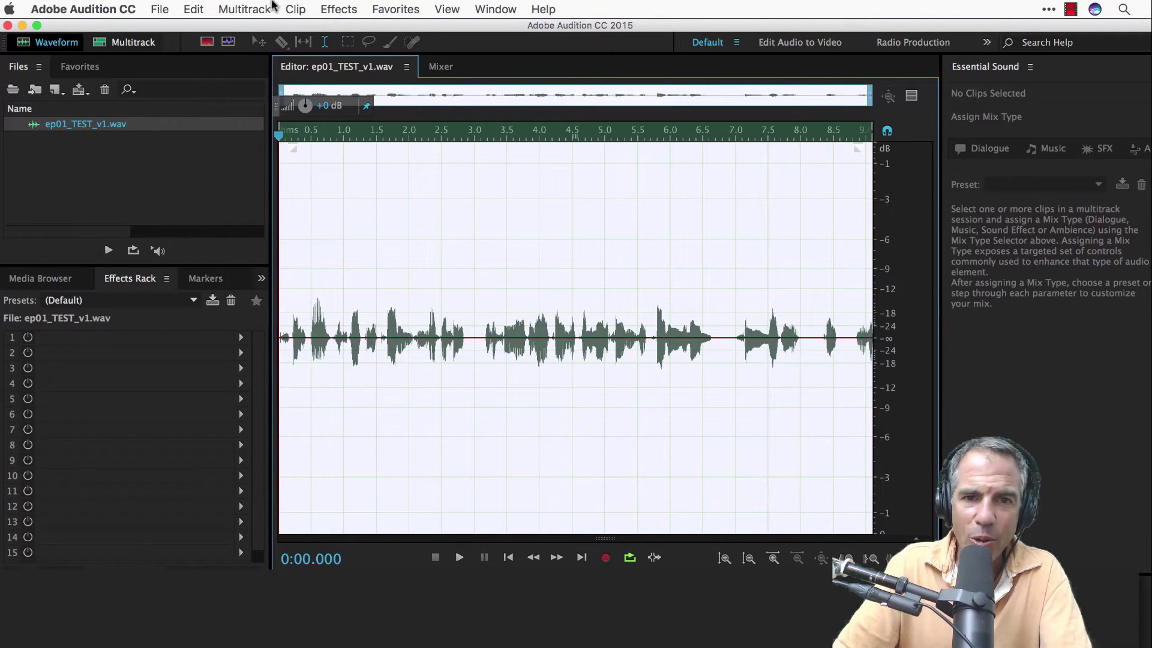
left_click(194, 8)
left_click(142, 190)
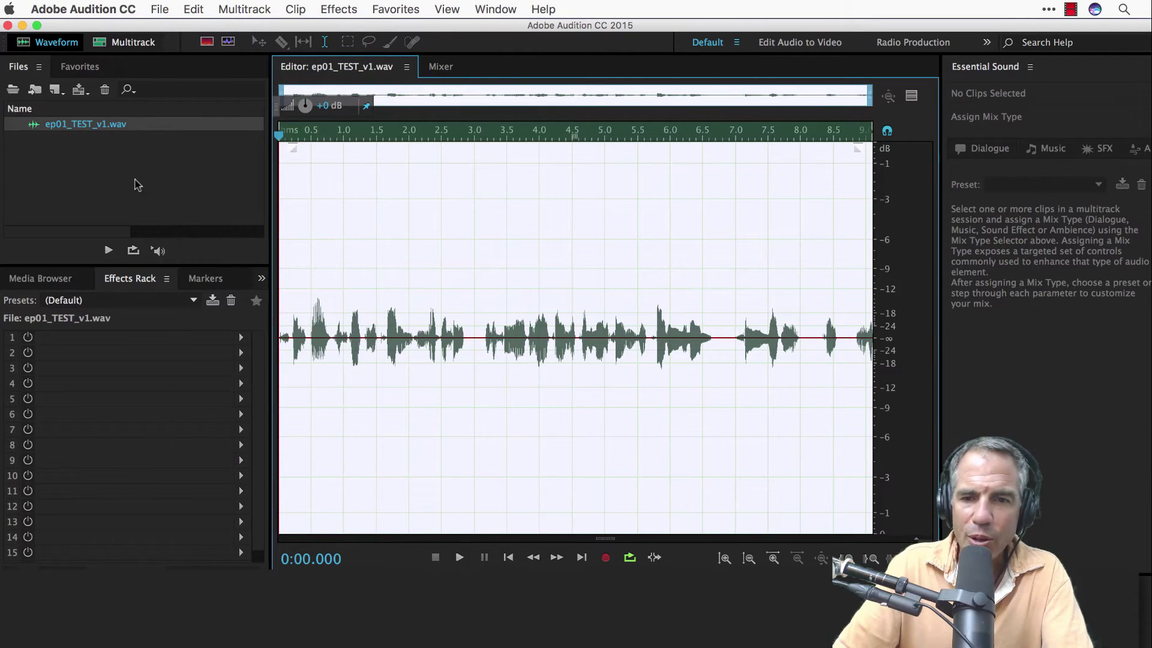